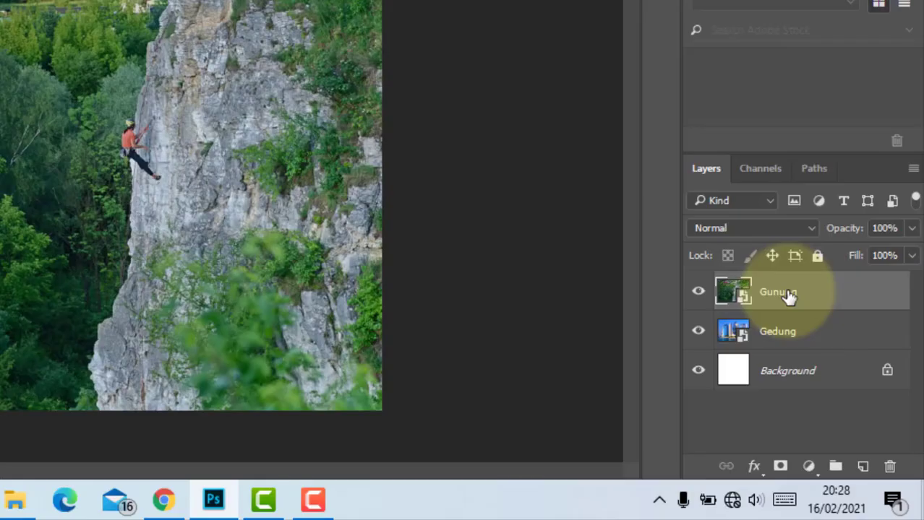
Add a layer mask to the Gunung layer and briefly hide and show the layer to view Gedung beneath it.
left_click(780, 467)
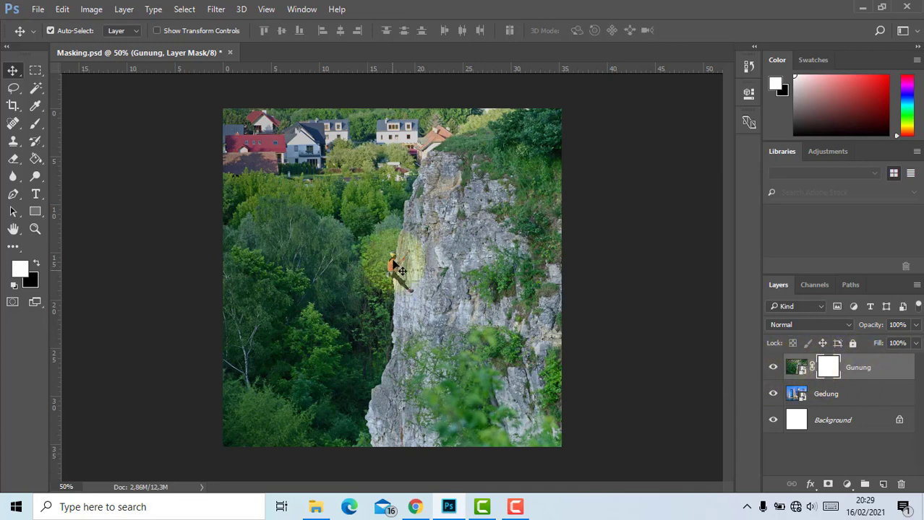
left_click(771, 367)
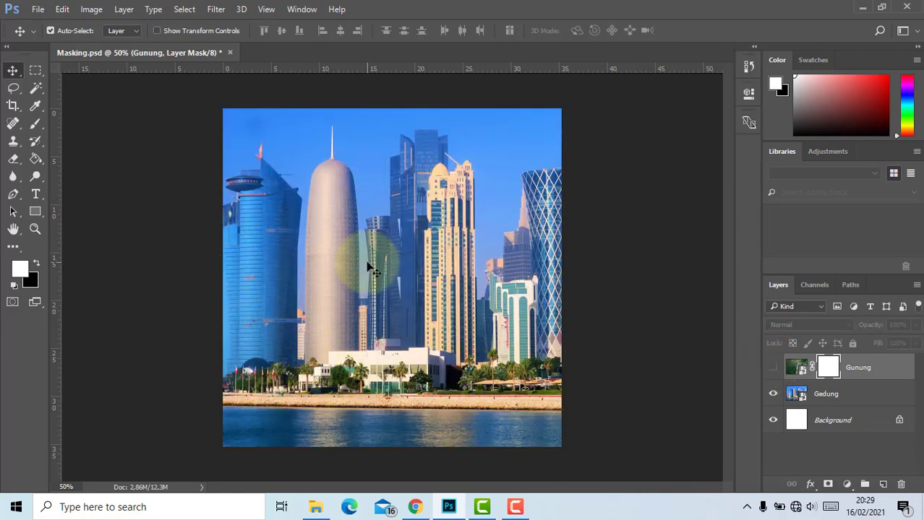
left_click(773, 368)
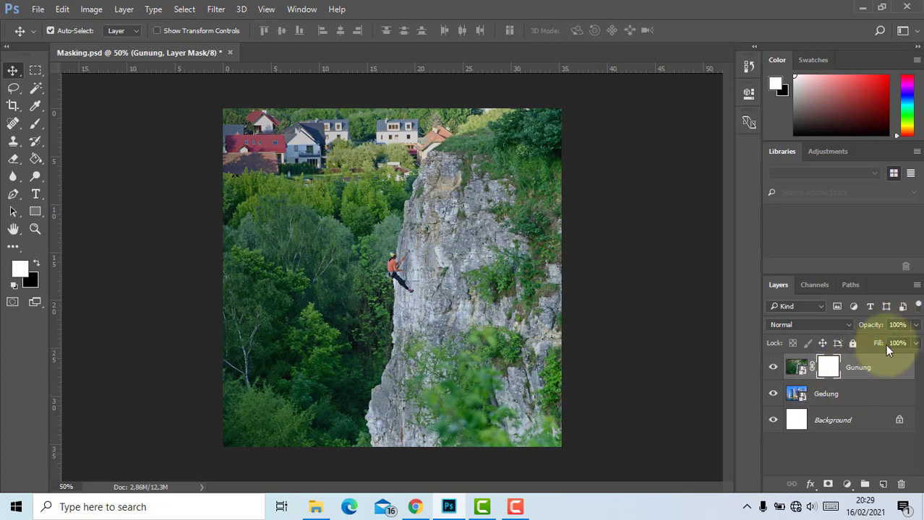
Lower the Gunung layer's opacity to 82%.
left_click_drag(871, 326, 870, 329)
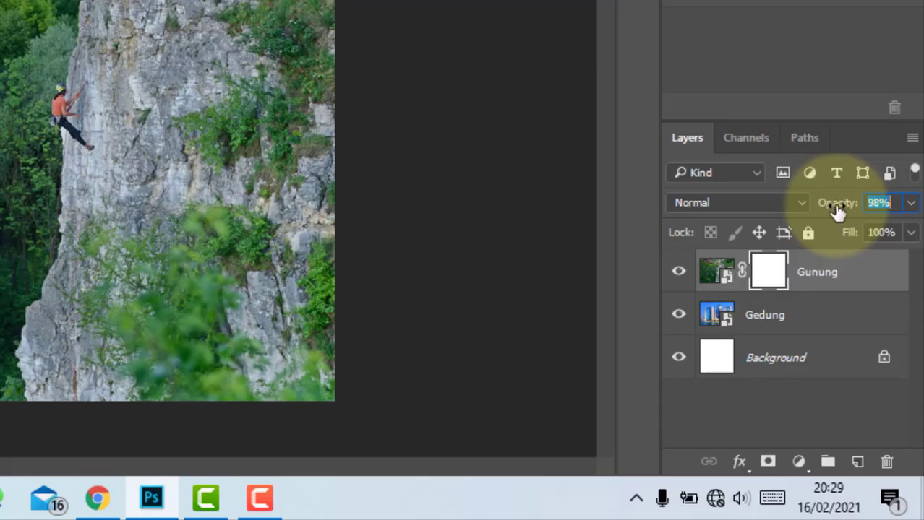
scroll(836, 208, "down", 16)
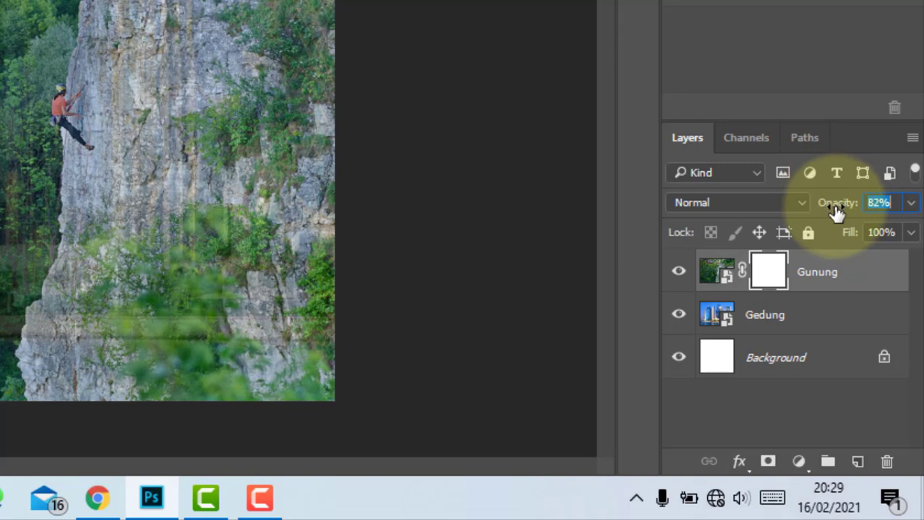
scroll(836, 208, "down", 1)
scroll(834, 216, "up", 2)
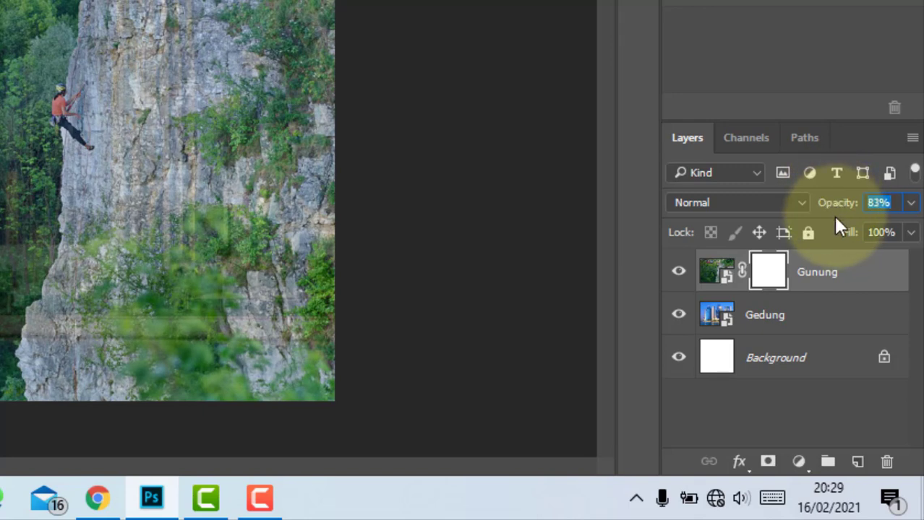
scroll(836, 219, "down", 1)
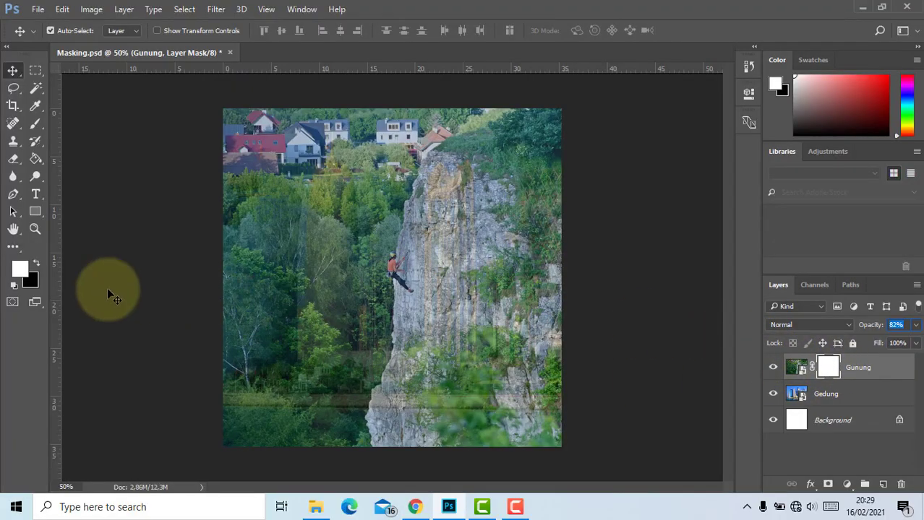
Activate the Brush tool and set its size to 70.
left_click(38, 123)
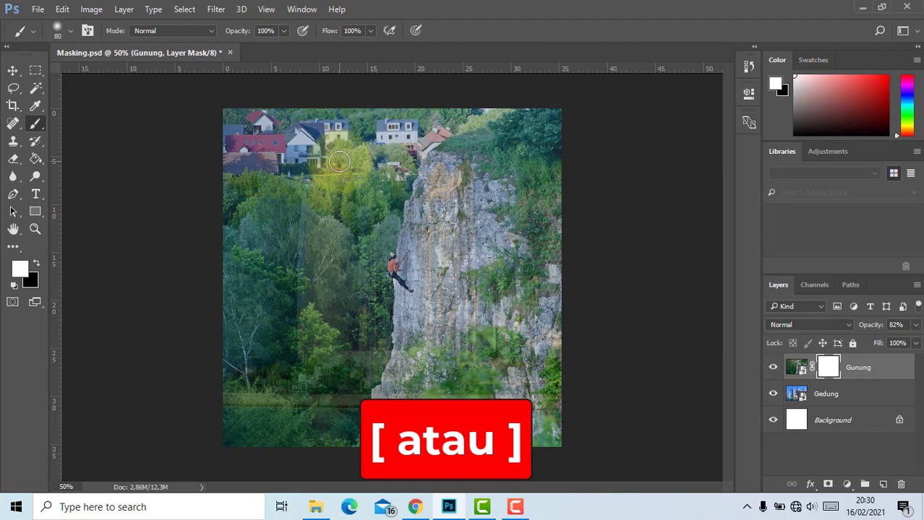
key("bracketright")
key("bracketright")
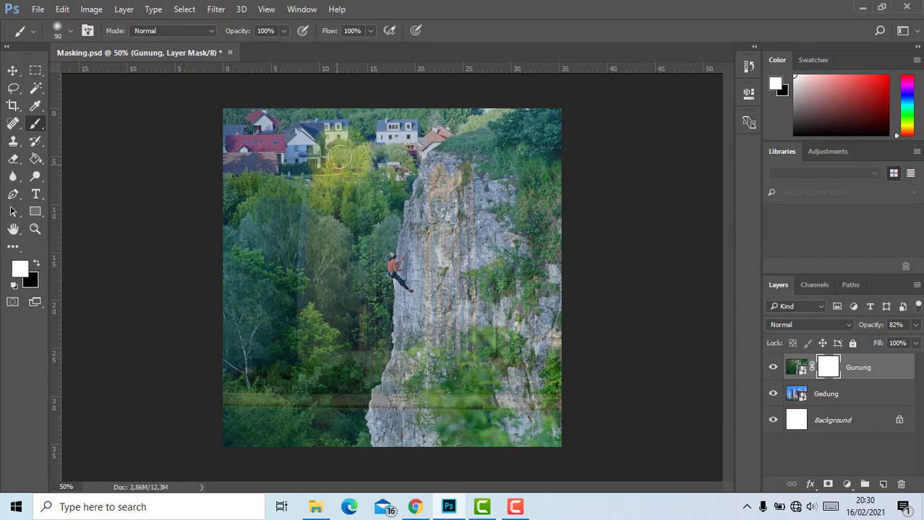
key("bracketleft")
key("bracketleft")
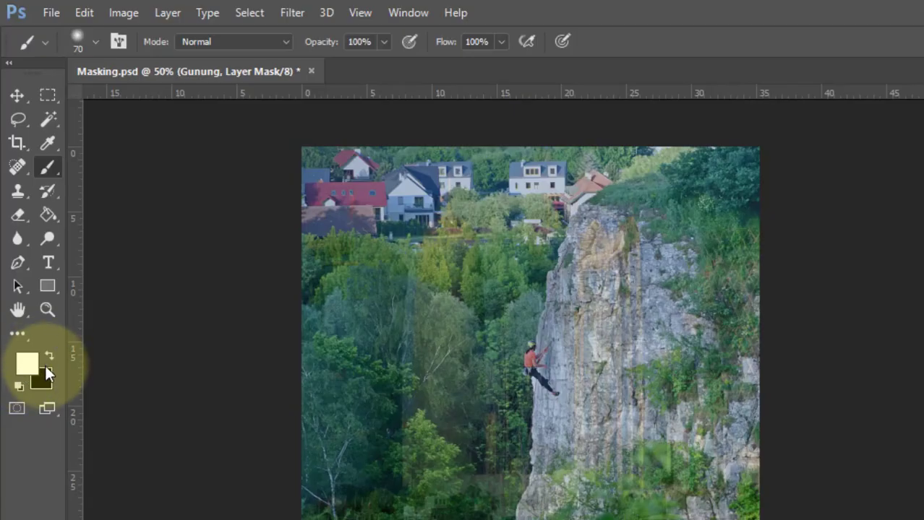
Make black the foreground colour and white the background colour for painting on the mask.
left_click(48, 357)
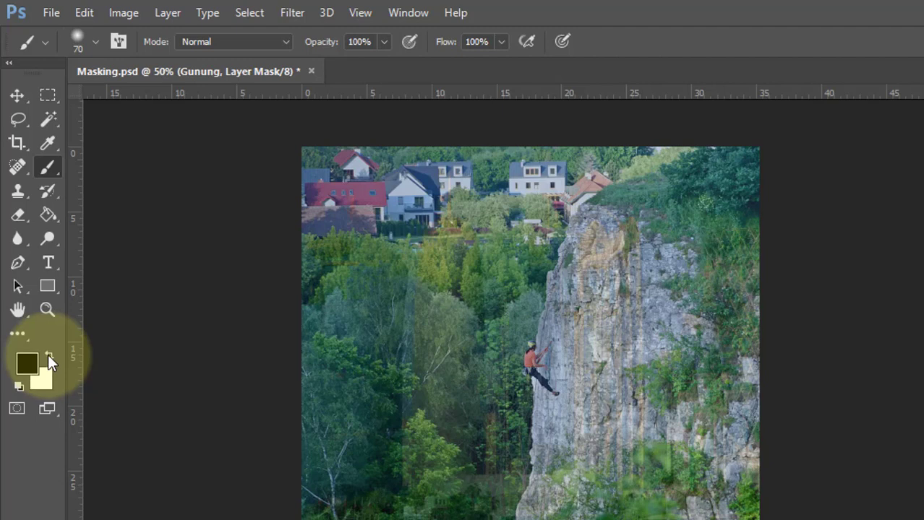
left_click(47, 355)
left_click(47, 354)
left_click(19, 386)
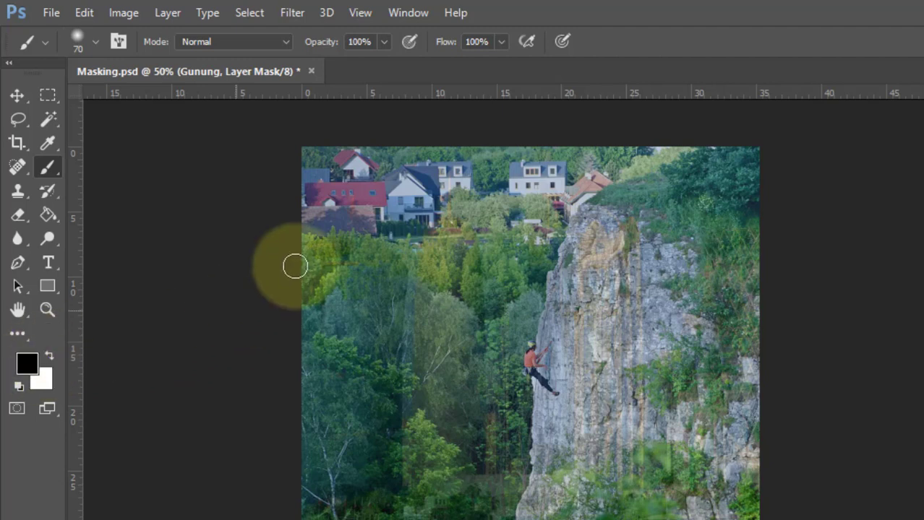
Paint black on the Gunung mask over the houses, the area above the cliff and the upper trees to reveal the skyscrapers.
left_click_drag(476, 173, 375, 152)
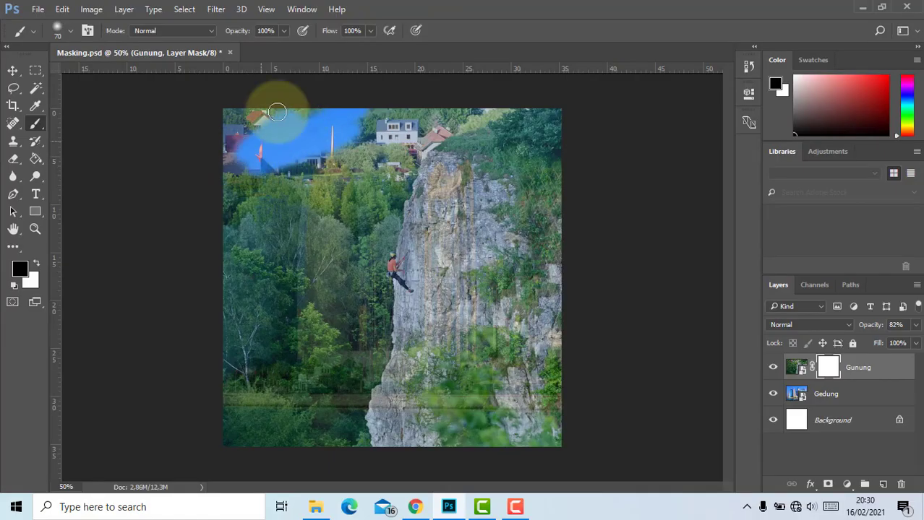
mouse_move(277, 112)
left_mouse_down()
mouse_move(224, 124)
mouse_move(226, 115)
mouse_move(284, 139)
mouse_move(283, 132)
mouse_move(243, 167)
mouse_move(238, 232)
mouse_move(351, 156)
mouse_move(451, 111)
mouse_move(506, 107)
mouse_move(393, 169)
mouse_move(343, 213)
mouse_move(318, 287)
mouse_move(359, 273)
mouse_move(383, 290)
left_mouse_up()
key("bracketright")
Reduce the brush size to 30 and mask out the remaining background beside the climber and along the cliff edge.
scroll(384, 290, "up", 5)
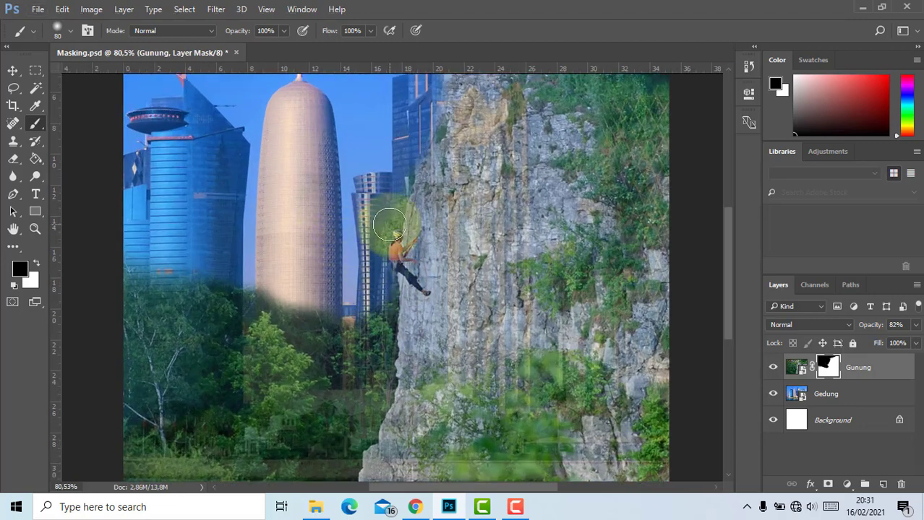
key("bracketleft")
key("bracketleft")
key("bracketleft")
key("bracketleft")
key("bracketleft")
mouse_move(398, 201)
left_mouse_down()
mouse_move(369, 246)
mouse_move(381, 233)
mouse_move(375, 267)
mouse_move(272, 281)
mouse_move(320, 314)
mouse_move(269, 328)
mouse_move(259, 305)
mouse_move(371, 339)
mouse_move(394, 287)
mouse_move(389, 339)
mouse_move(309, 338)
mouse_move(380, 369)
left_mouse_up()
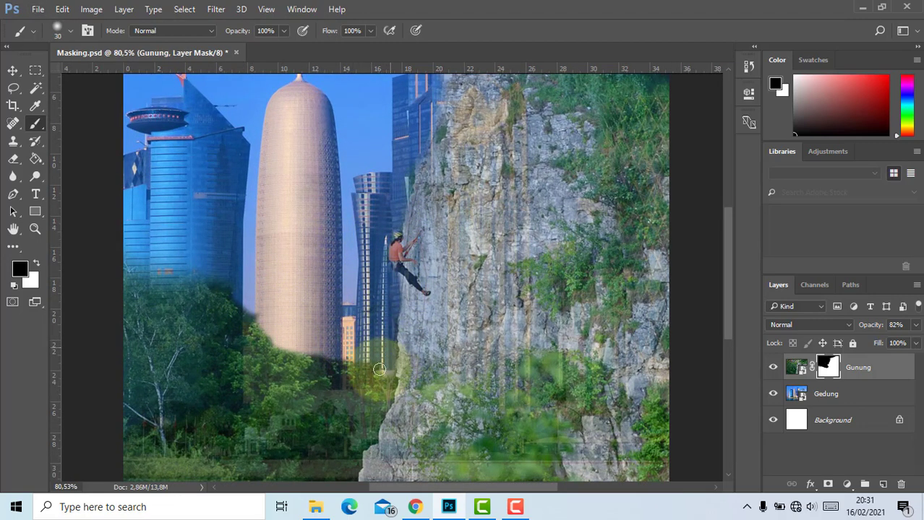
Set the Gunung layer's opacity to 100%.
scroll(383, 283, "down", 4)
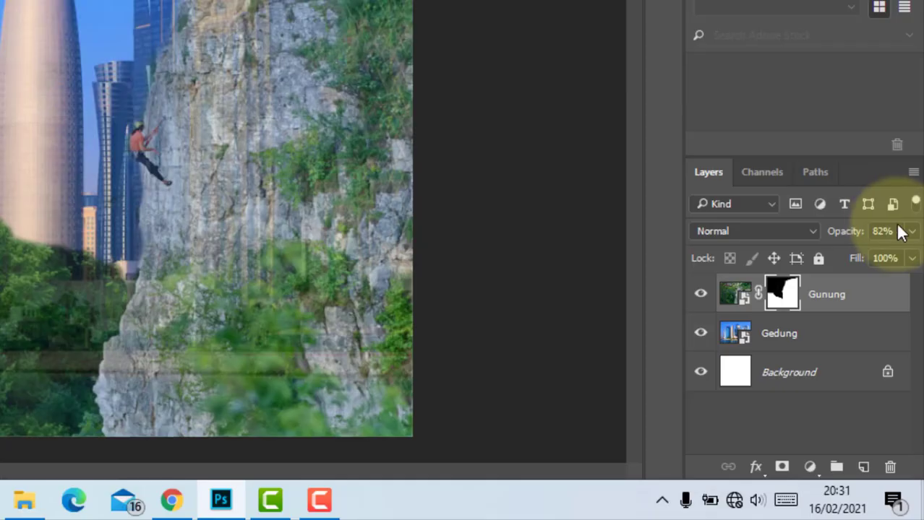
left_click(915, 325)
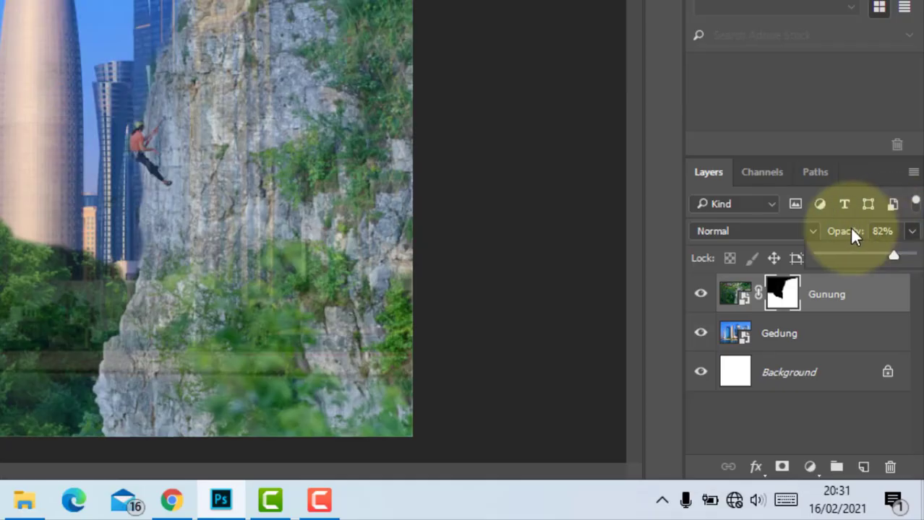
left_click_drag(893, 257, 913, 255)
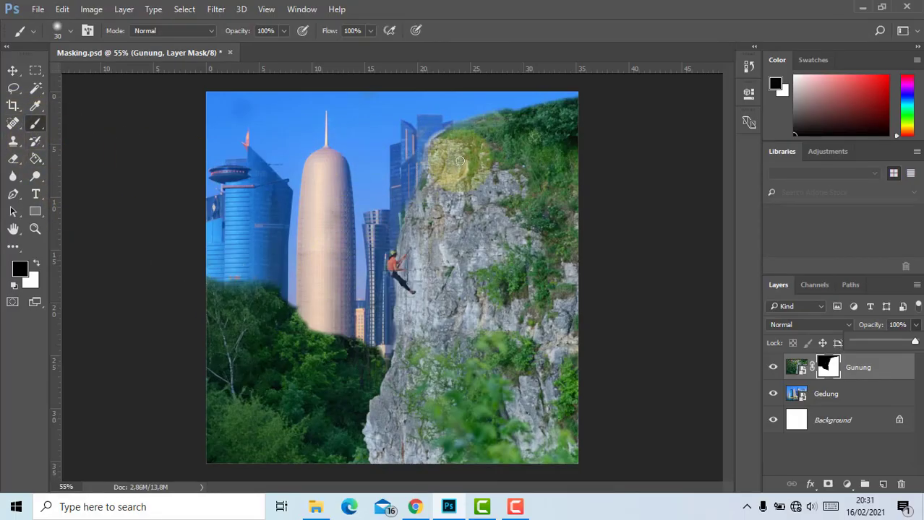
Paint white on the Gunung mask to restore the upper cliff edge and the treeline below the towers.
left_click(38, 262)
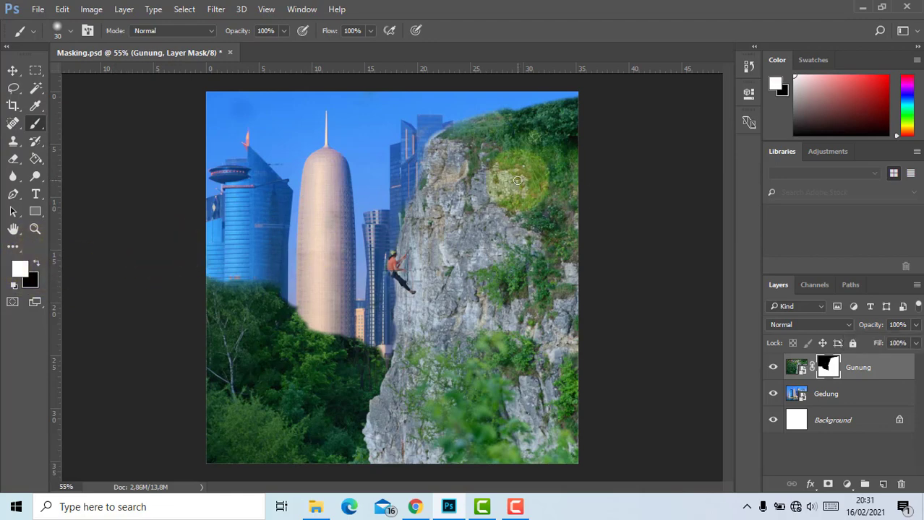
scroll(515, 154, "up", 3)
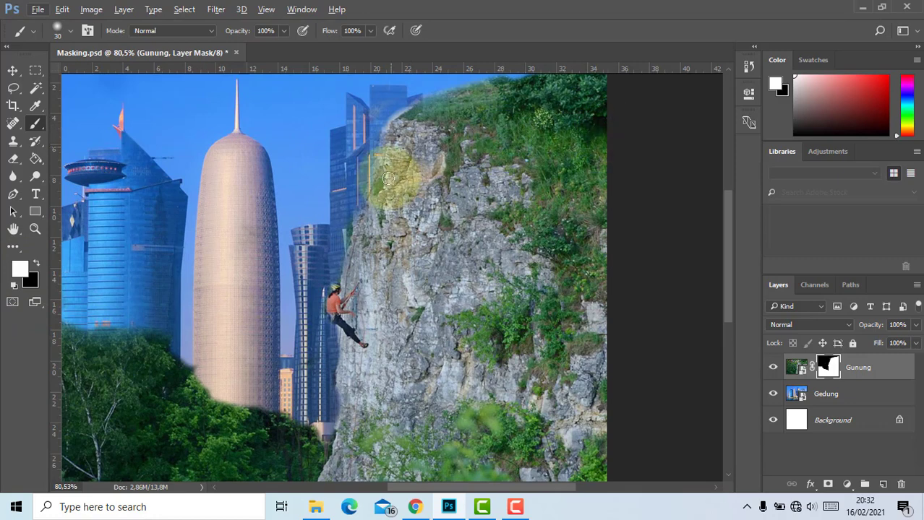
left_click_drag(382, 187, 374, 224)
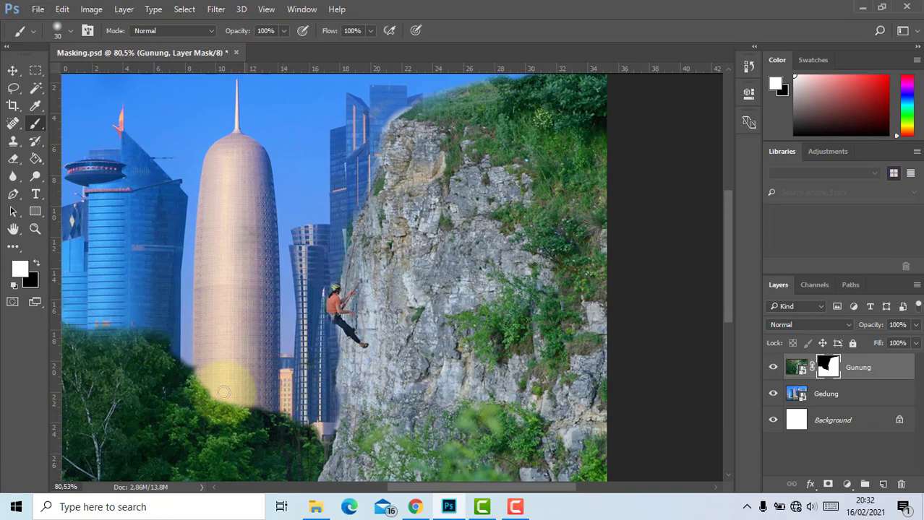
mouse_move(224, 392)
left_mouse_down()
mouse_move(120, 366)
mouse_move(108, 346)
mouse_move(66, 335)
mouse_move(147, 341)
mouse_move(232, 386)
mouse_move(232, 403)
mouse_move(187, 368)
mouse_move(245, 386)
mouse_move(246, 406)
mouse_move(325, 423)
mouse_move(324, 444)
mouse_move(320, 435)
mouse_move(333, 444)
mouse_move(341, 423)
left_mouse_up()
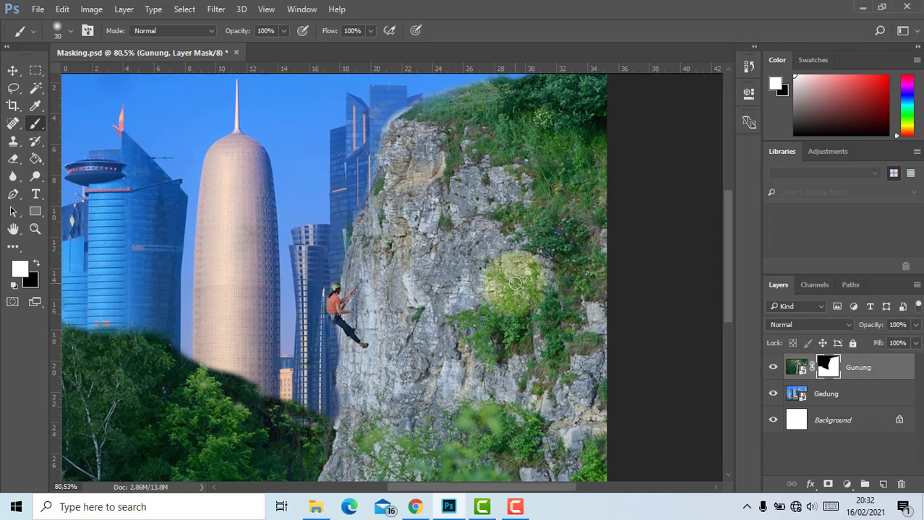
Disable and re-enable the Gunung layer mask to compare the image with and without masking.
scroll(515, 284, "down", 2)
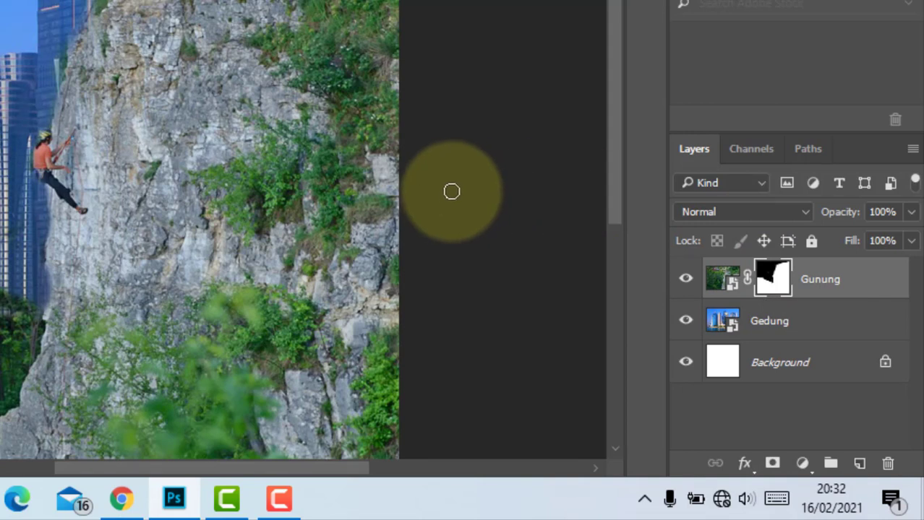
left_click(773, 280, "shift")
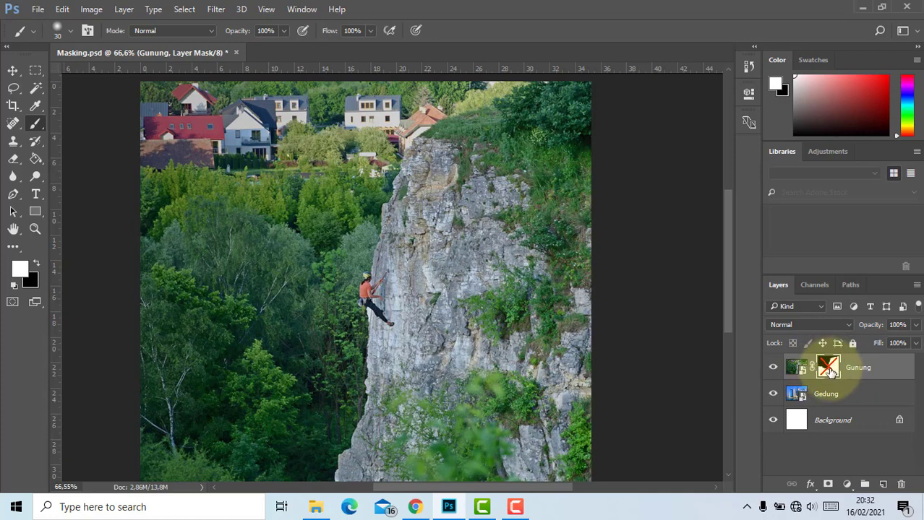
left_click(829, 370, "shift")
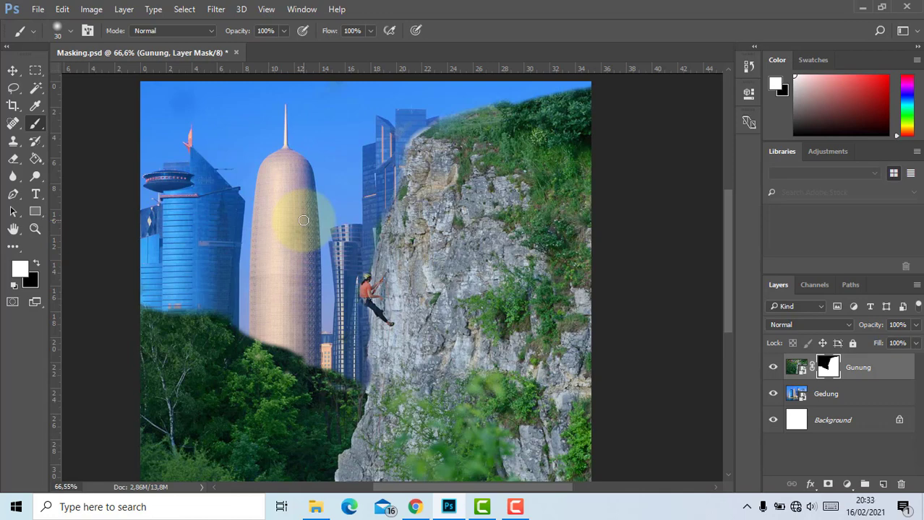
Try erasing patches of the cliff on the Gunung mask with the Eraser at size 90, and undo the erasing.
left_click(14, 160)
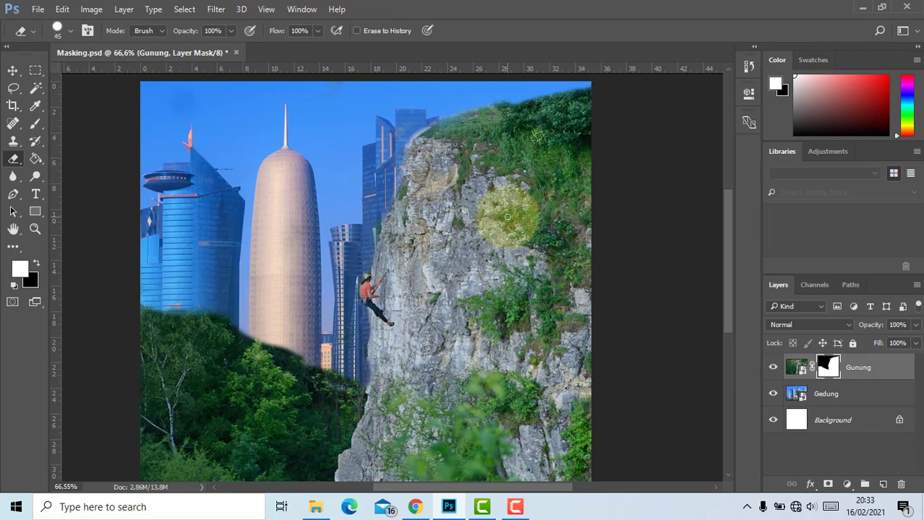
key("bracketright")
key("bracketright")
key("bracketright")
key("bracketright")
key("bracketright")
left_click(483, 156)
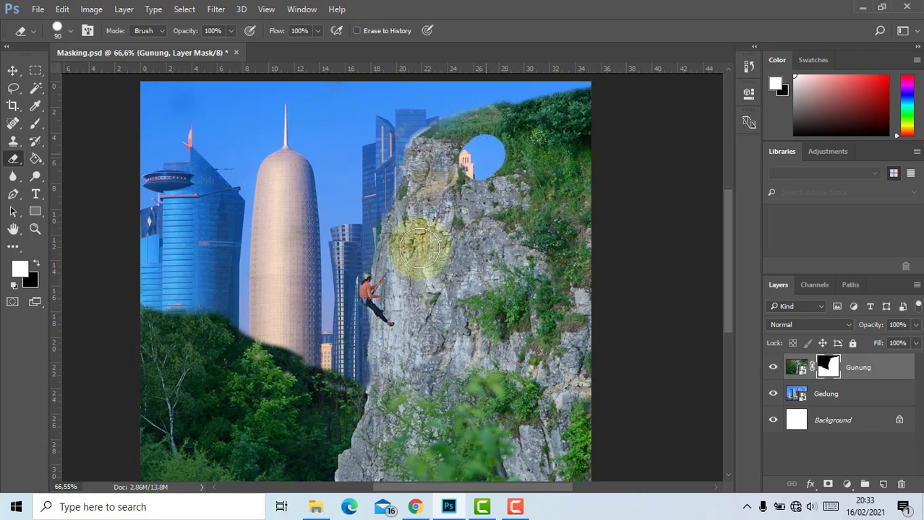
mouse_move(419, 247)
left_mouse_down()
mouse_move(458, 115)
mouse_move(428, 218)
mouse_move(404, 208)
mouse_move(412, 161)
mouse_move(480, 190)
mouse_move(493, 147)
mouse_move(456, 277)
mouse_move(518, 153)
mouse_move(513, 112)
mouse_move(477, 182)
mouse_move(485, 217)
mouse_move(497, 140)
mouse_move(487, 75)
mouse_move(420, 148)
mouse_move(462, 207)
mouse_move(517, 206)
mouse_move(545, 105)
mouse_move(550, 187)
mouse_move(566, 196)
mouse_move(564, 94)
mouse_move(586, 166)
mouse_move(582, 125)
mouse_move(585, 200)
mouse_move(570, 213)
mouse_move(552, 210)
mouse_move(551, 160)
mouse_move(553, 214)
left_mouse_up()
key("ctrl+z")
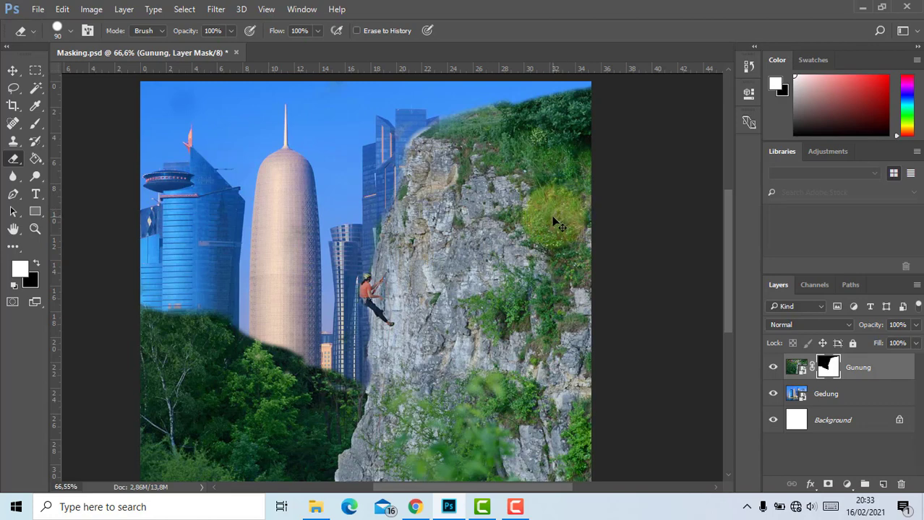
Try erasing more of the cliff and trees on the Gunung mask, and undo the latest eraser strokes.
mouse_move(497, 236)
left_mouse_down()
mouse_move(566, 153)
mouse_move(520, 181)
left_mouse_up()
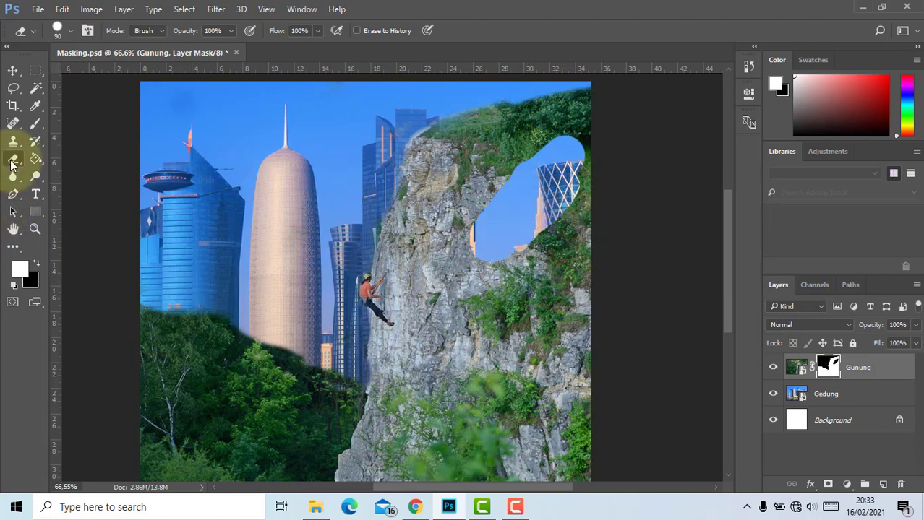
mouse_move(454, 264)
left_mouse_down()
mouse_move(433, 336)
mouse_move(467, 255)
mouse_move(552, 212)
mouse_move(555, 259)
mouse_move(532, 311)
mouse_move(480, 358)
mouse_move(515, 373)
mouse_move(471, 402)
mouse_move(377, 385)
mouse_move(474, 358)
mouse_move(467, 278)
mouse_move(245, 400)
mouse_move(463, 220)
mouse_move(447, 271)
mouse_move(115, 393)
mouse_move(270, 304)
mouse_move(279, 311)
mouse_move(240, 371)
mouse_move(402, 364)
mouse_move(439, 416)
mouse_move(549, 409)
mouse_move(522, 432)
mouse_move(541, 410)
mouse_move(577, 307)
mouse_move(567, 289)
mouse_move(469, 304)
left_mouse_up()
key("ctrl+z")
key("ctrl+z")
key("ctrl+z")
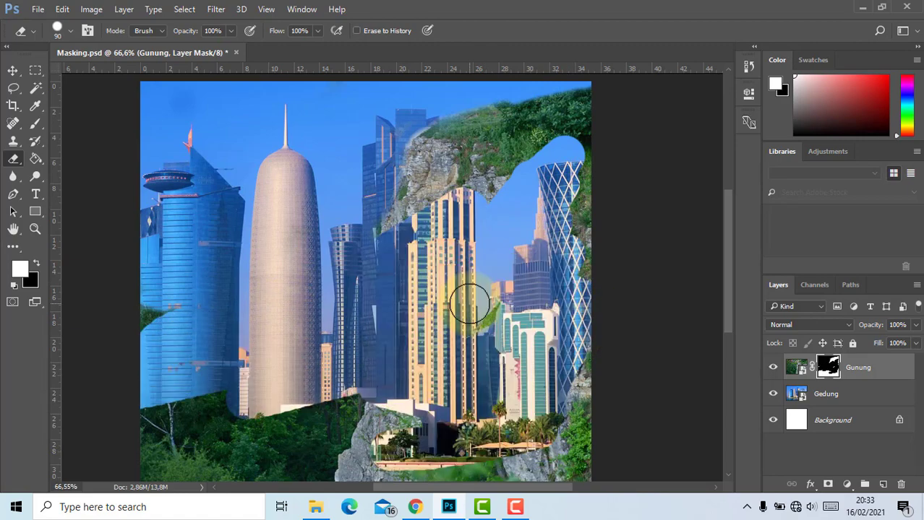
key("ctrl+z")
key("ctrl+z")
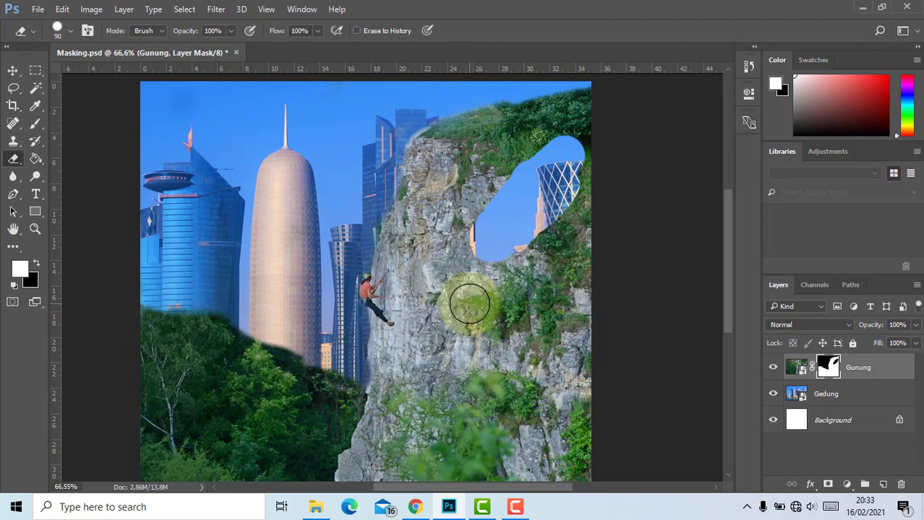
Use the document history to revert to the Enable Layer Mask state, before the eraser stroke on the cliff.
left_click(749, 69)
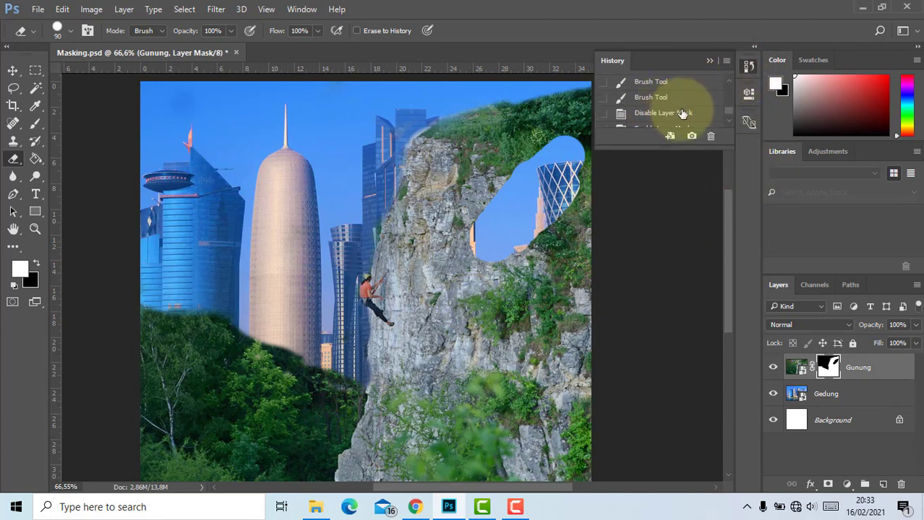
scroll(680, 116, "down", 2)
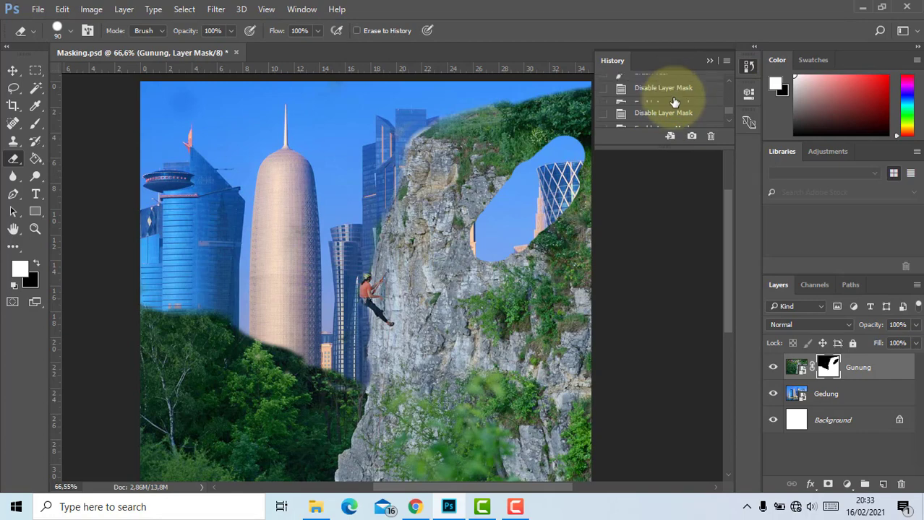
left_click(675, 88)
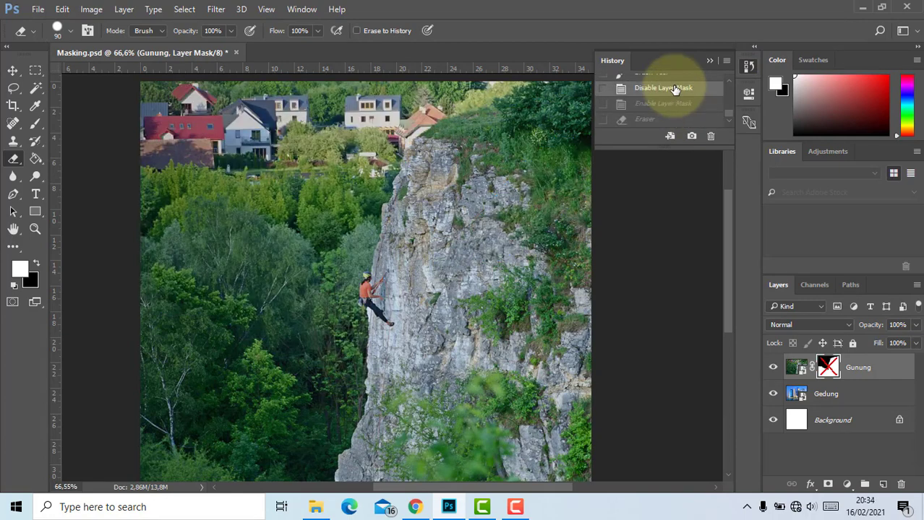
left_click(673, 104)
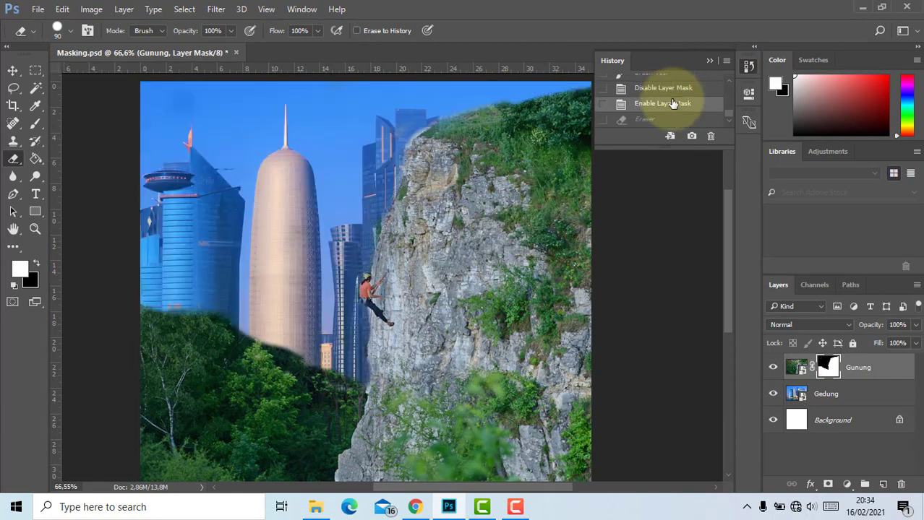
left_click(710, 62)
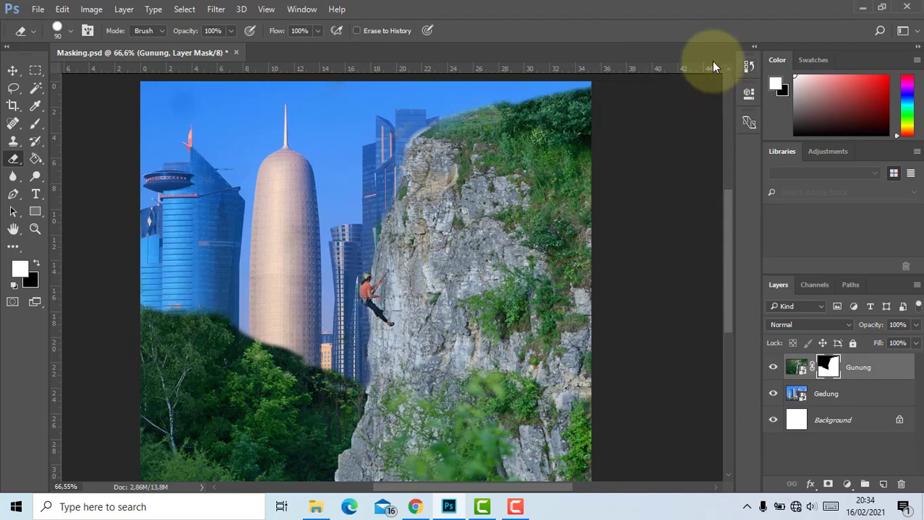
Toggle the Gunung layer mask off and on once more, and delete the mask from the layer.
left_click(831, 369, "shift")
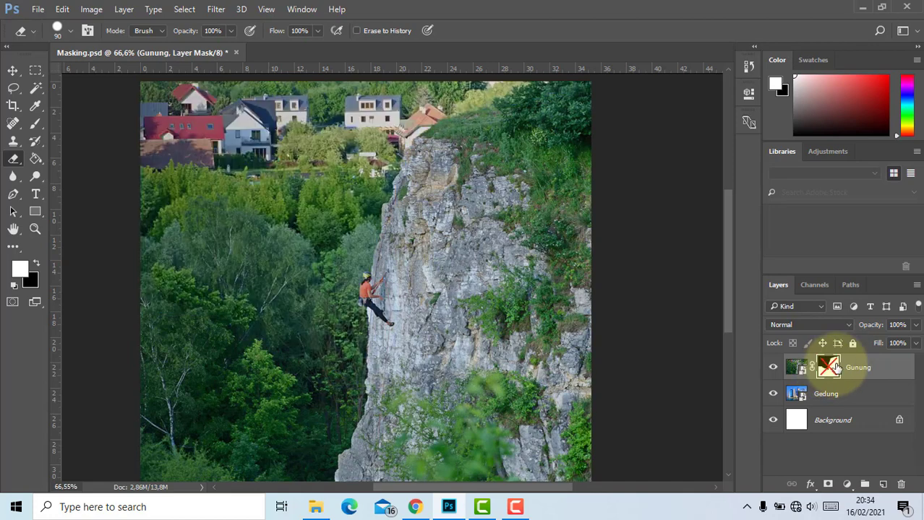
left_click(835, 368, "shift")
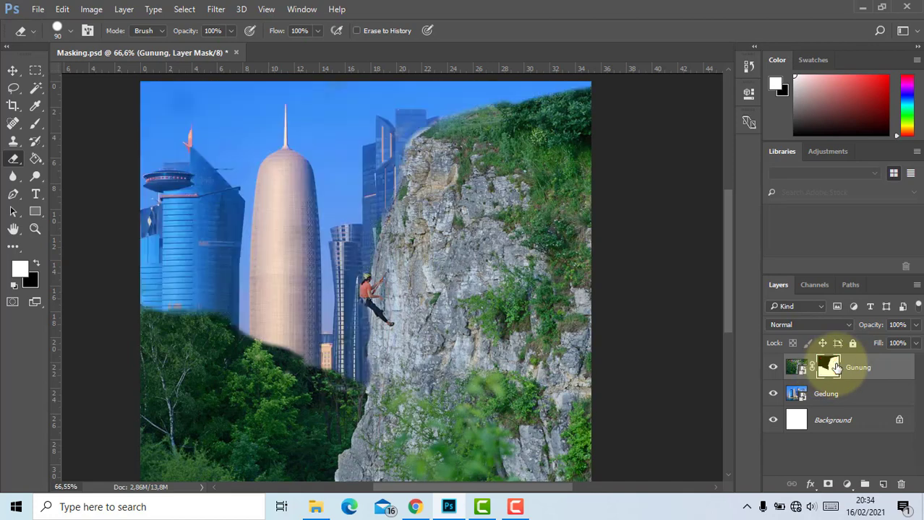
left_click(12, 71)
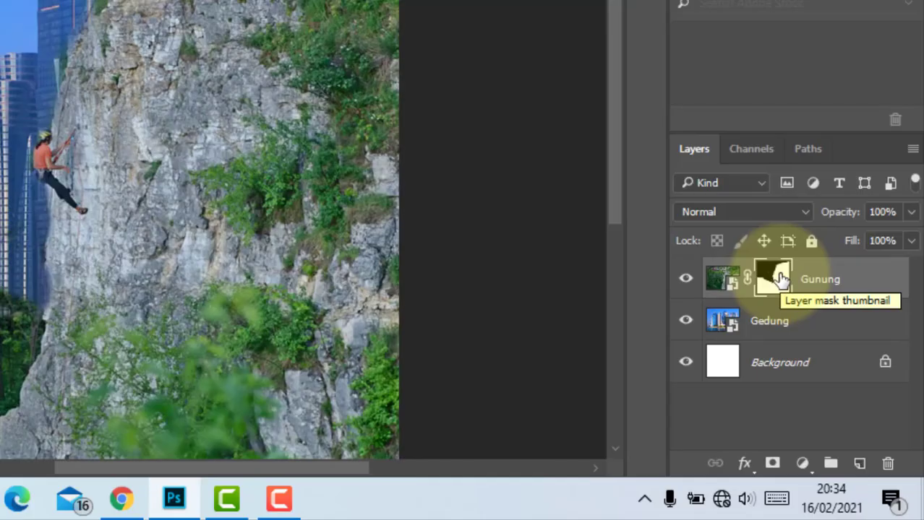
left_click_drag(781, 279, 894, 459)
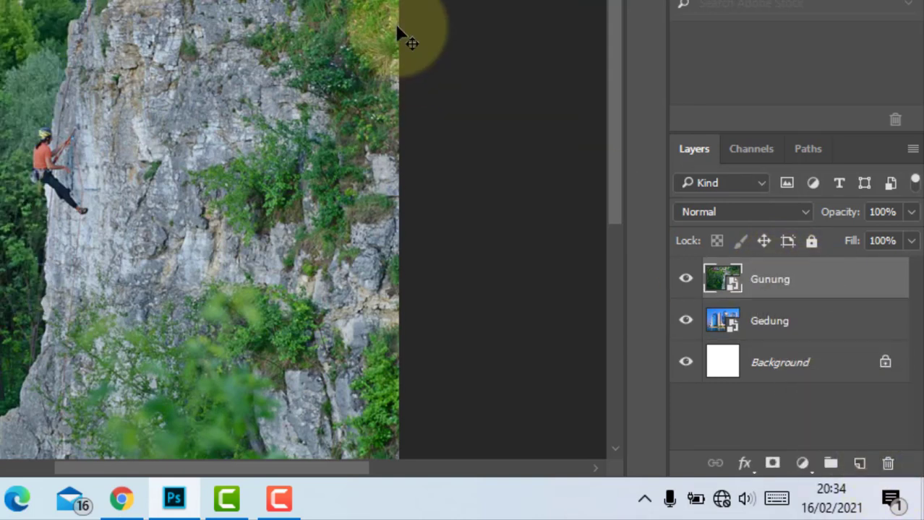